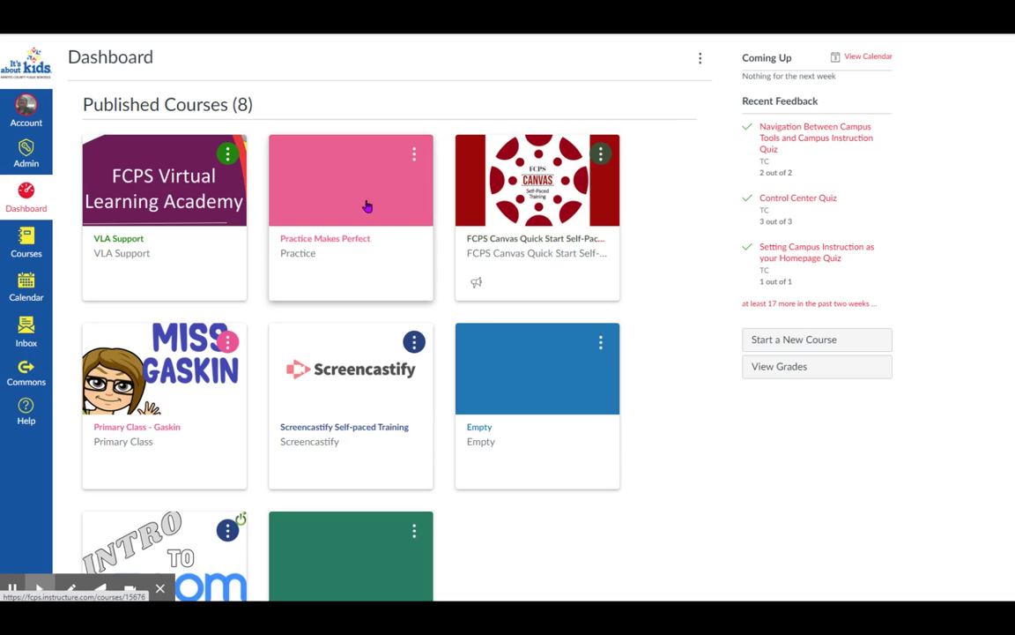
Drag the Practice Makes Perfect card ahead of VLA Support into first place
left_click_drag(369, 202, 176, 201)
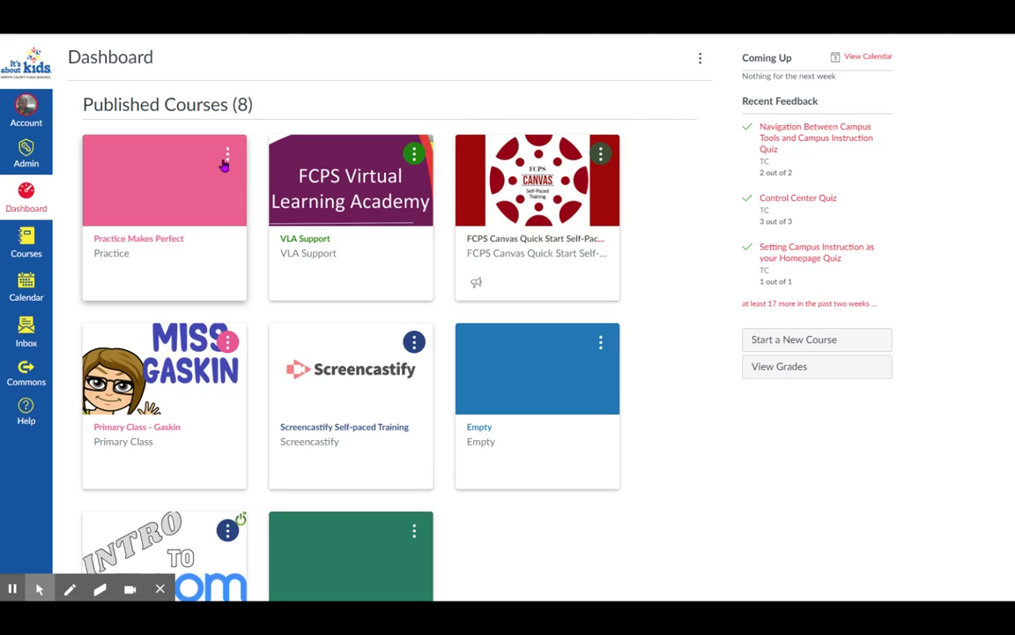
Recolor the Practice Makes Perfect card from pink to cyan (#06A3B7)
left_click(228, 156)
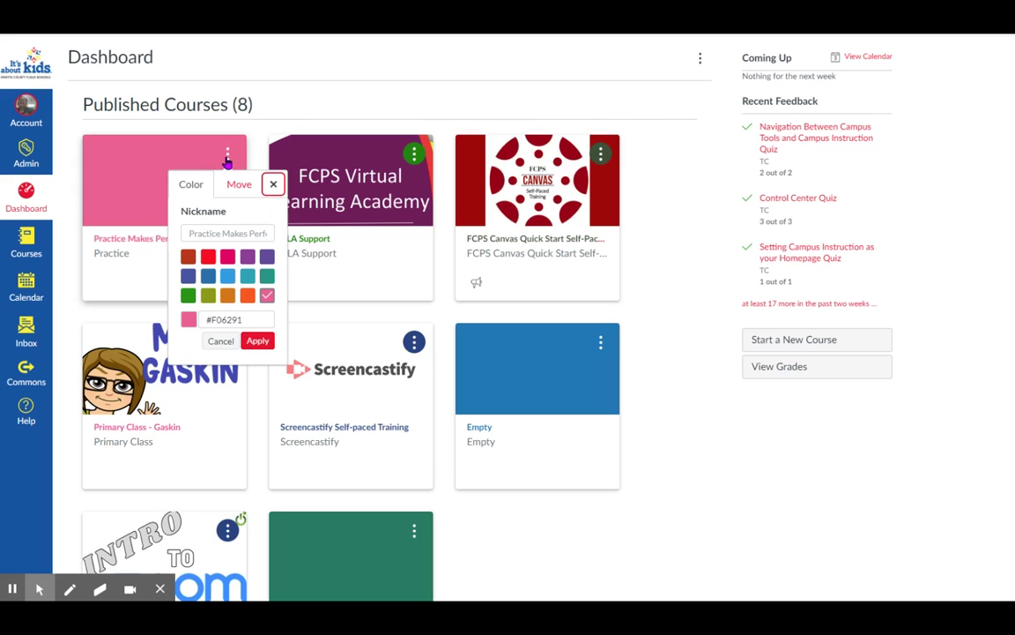
left_click(248, 279)
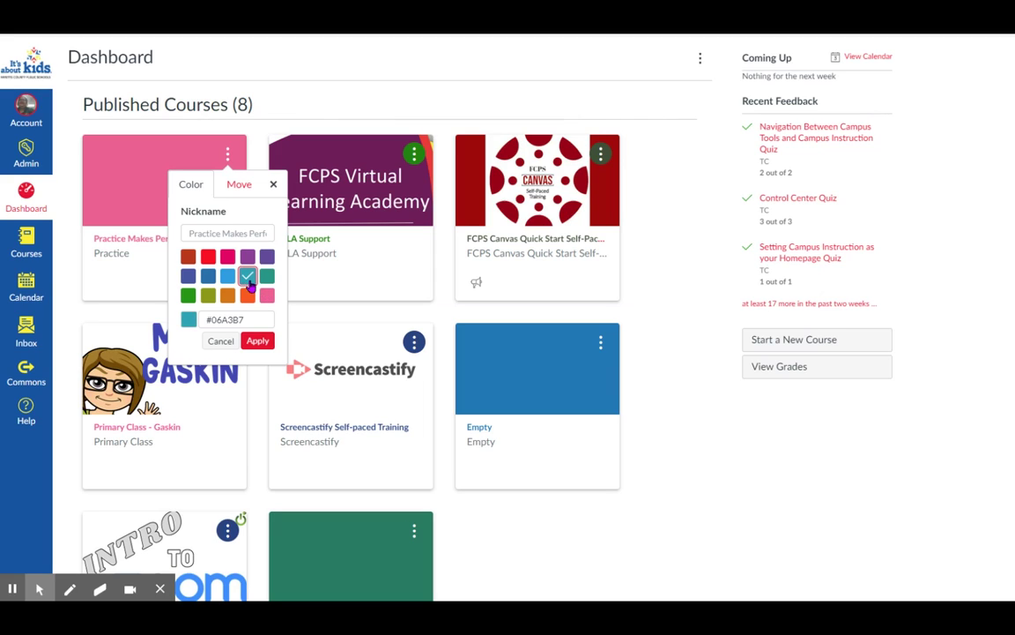
left_click(257, 340)
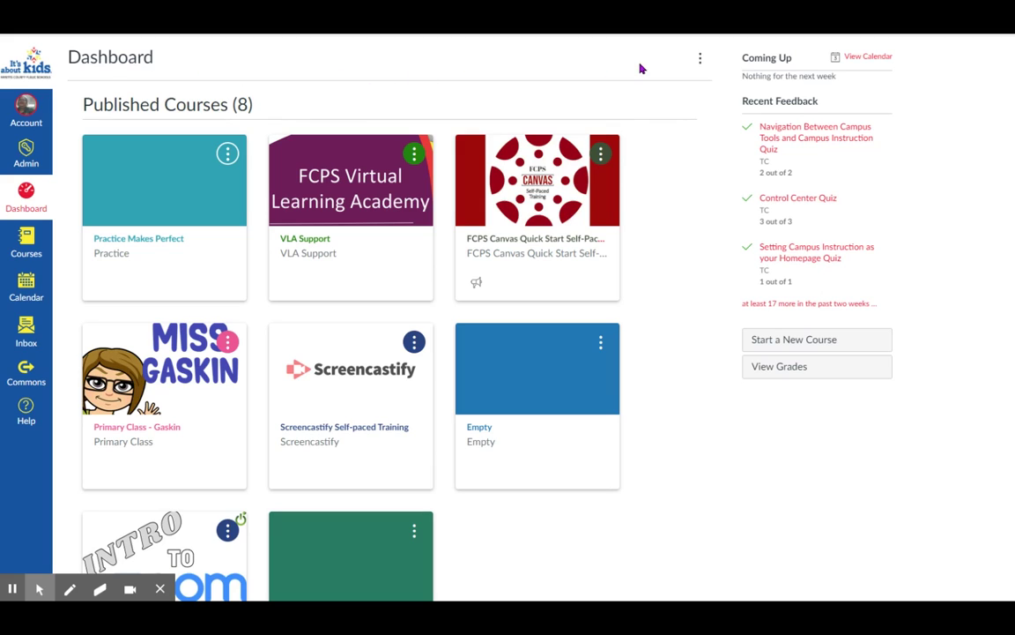
left_click(700, 63)
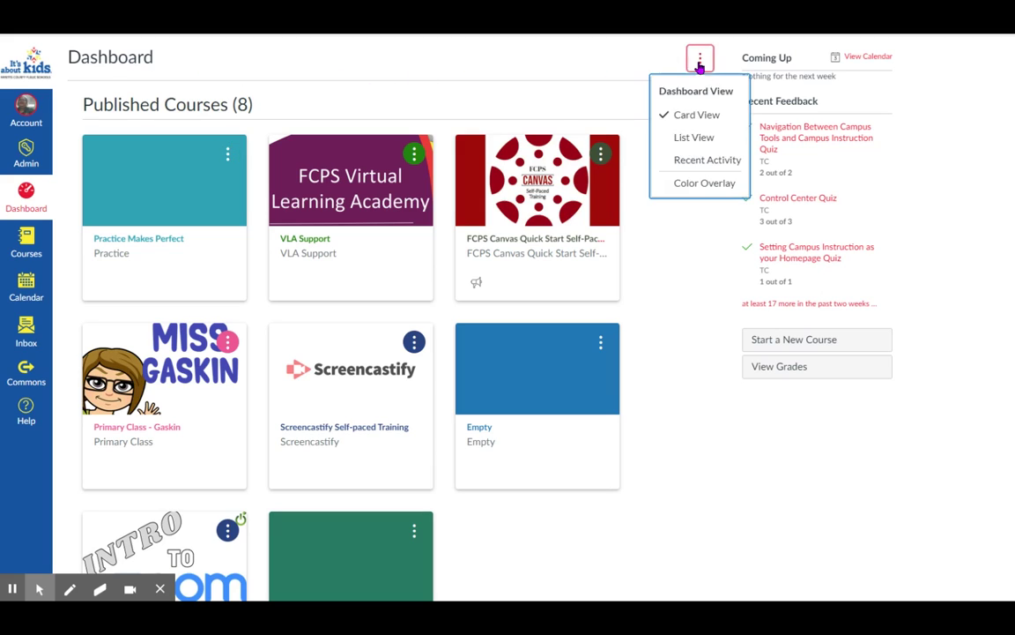
left_click(700, 185)
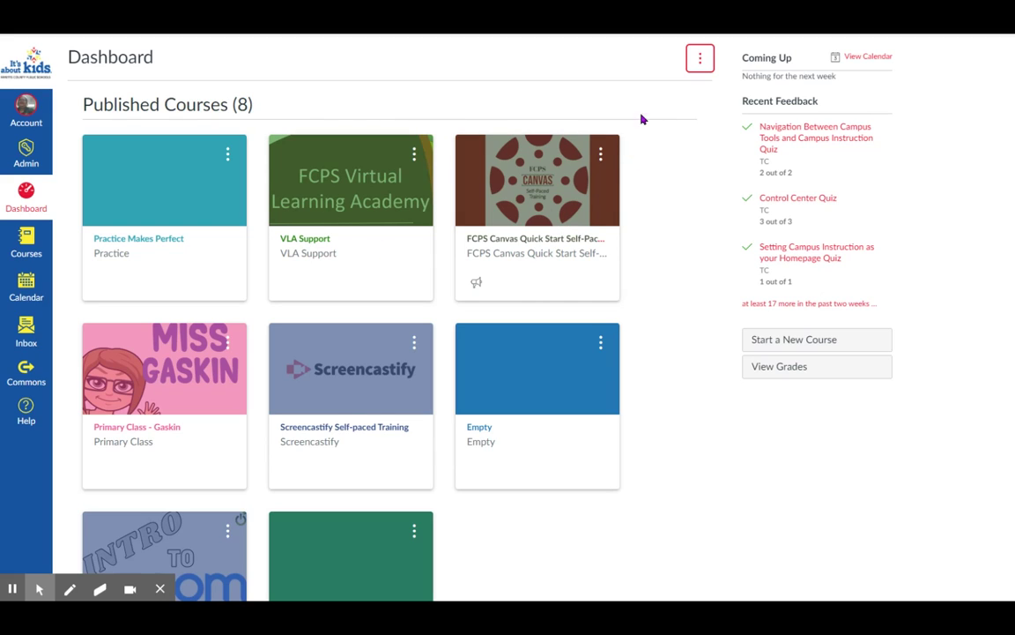
left_click(700, 62)
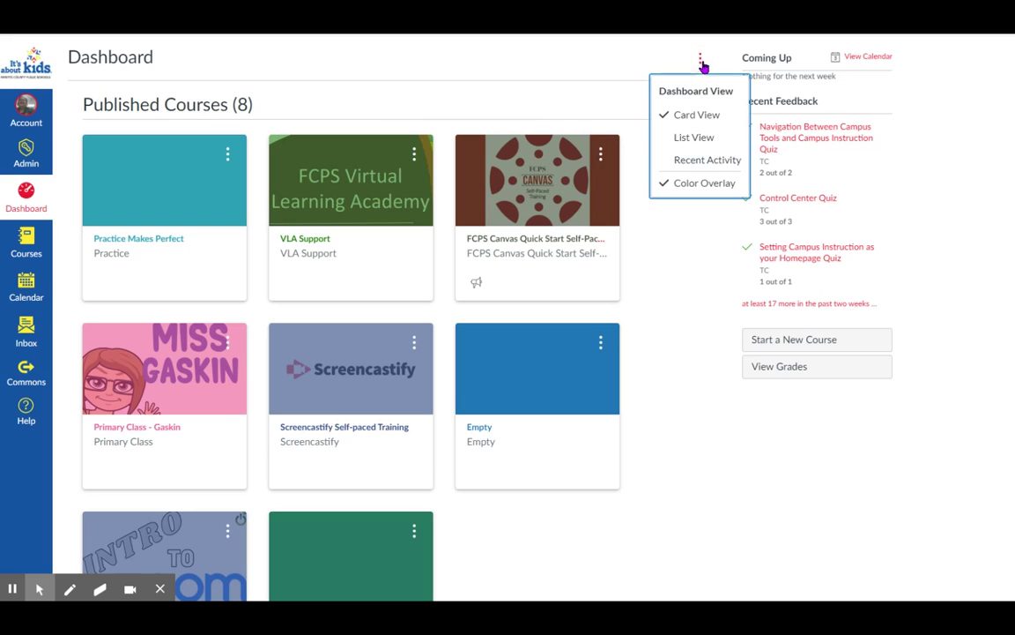
left_click(694, 187)
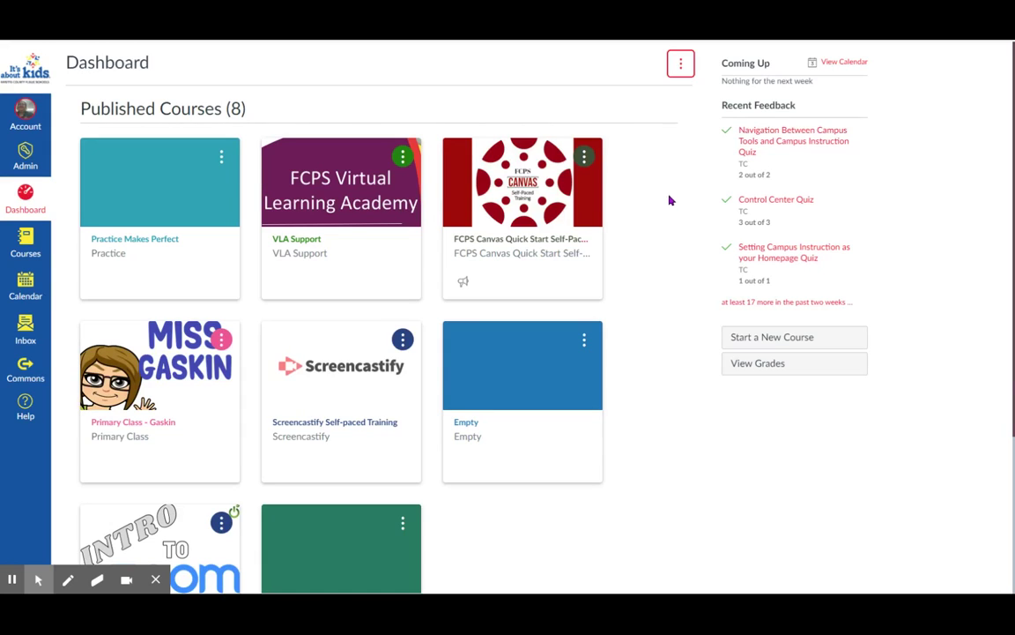
Switch the dashboard from card view to List View
left_click(681, 69)
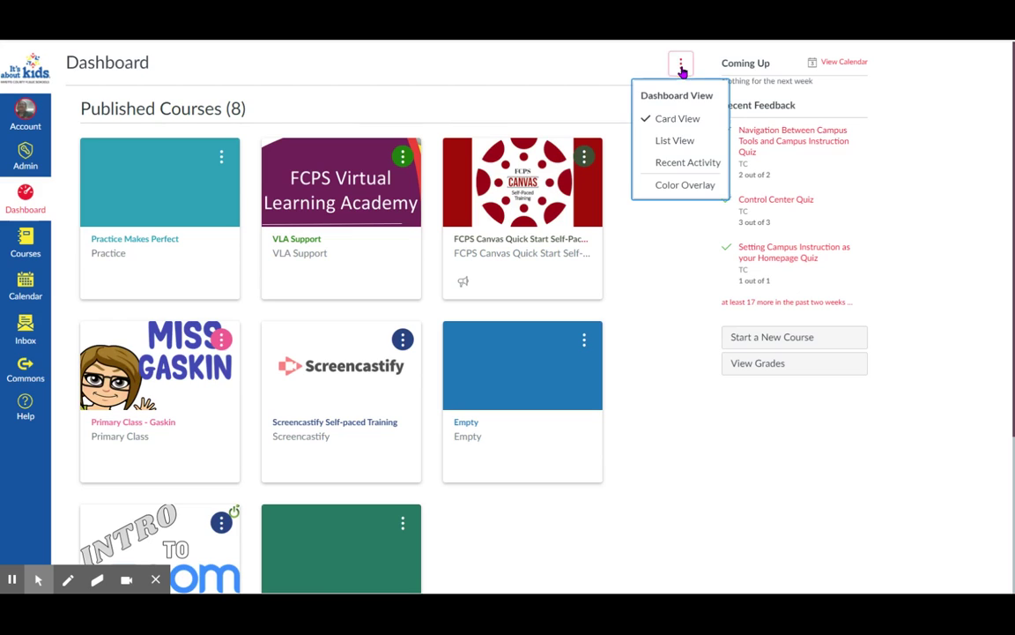
left_click(681, 146)
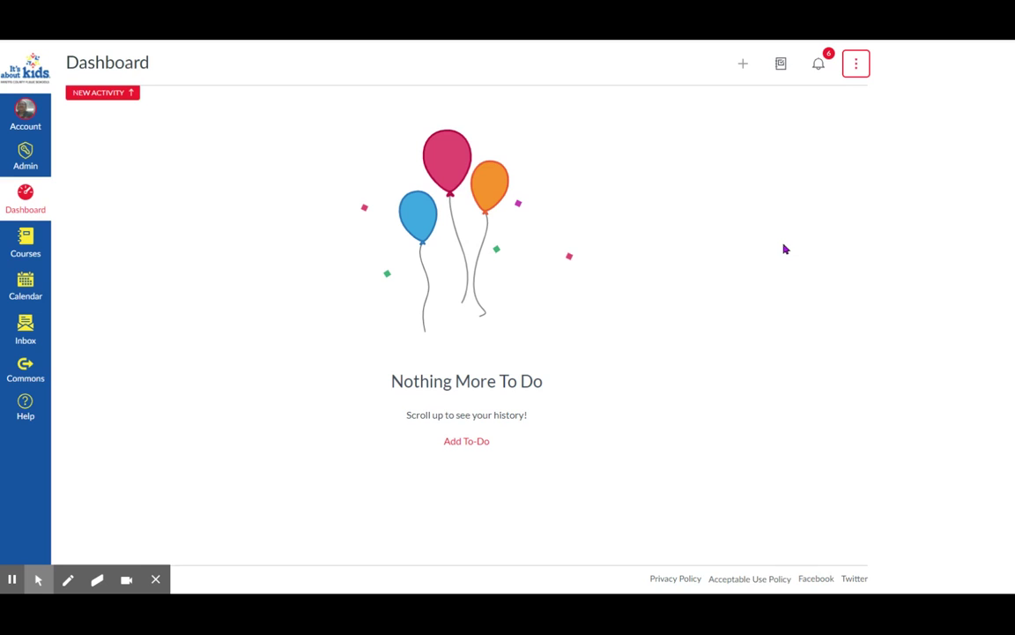
scroll(342, 175, "up", 3)
scroll(344, 176, "up", 2)
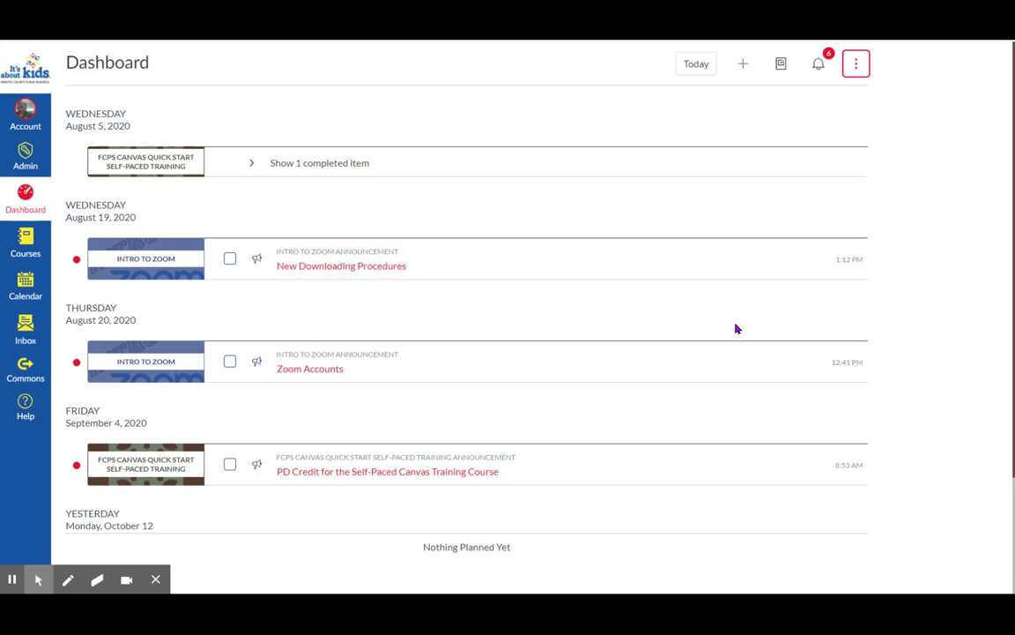
Scroll back through dated to-do items and announcements to 2016, then reopen the view options
scroll(737, 329, "up", 2)
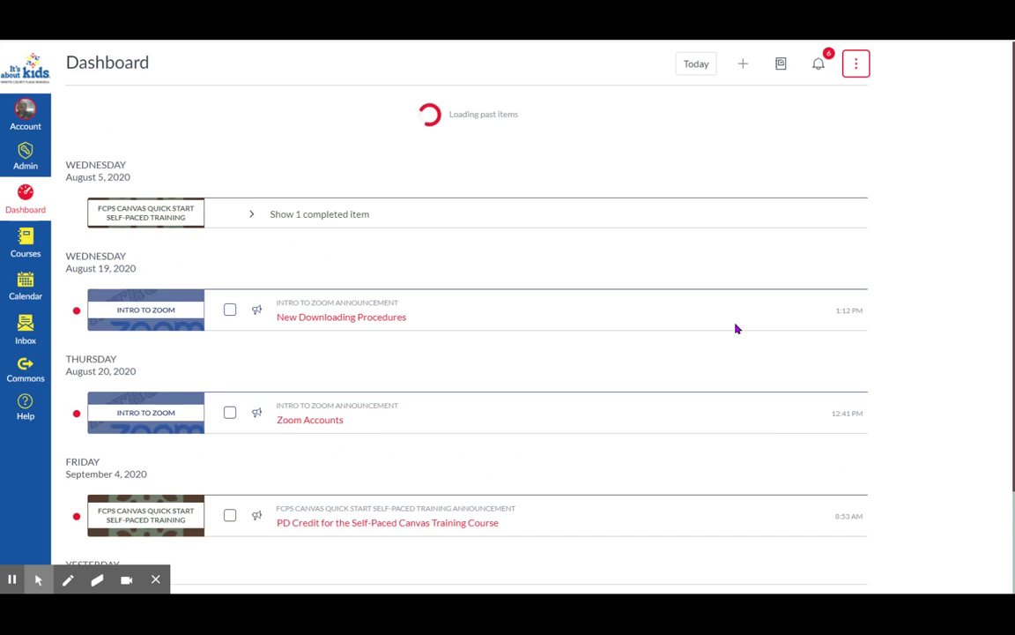
scroll(737, 329, "up", 5)
scroll(737, 329, "up", 2)
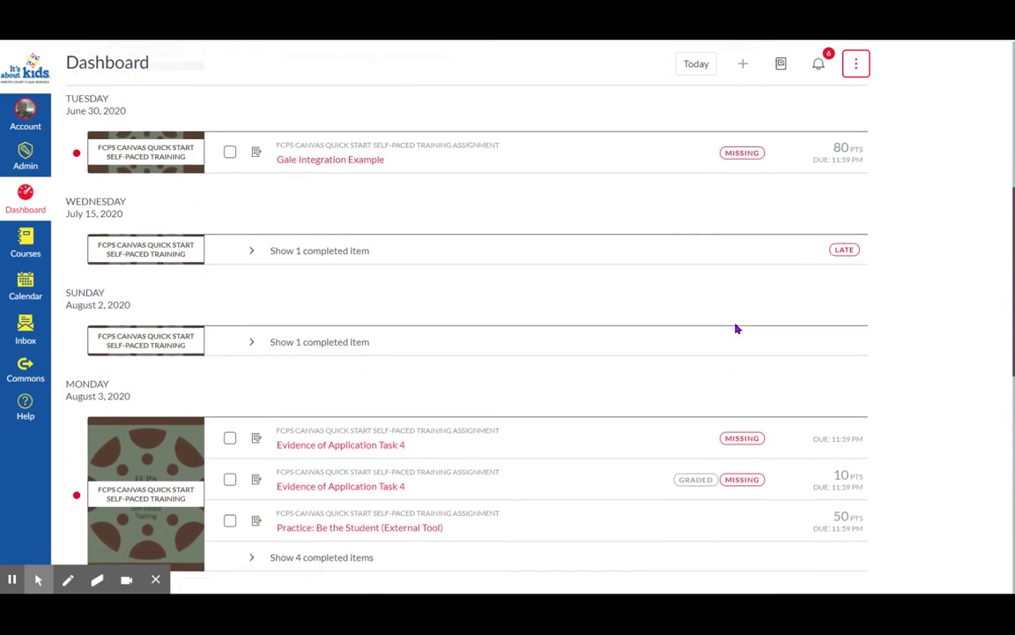
scroll(737, 329, "up", 6)
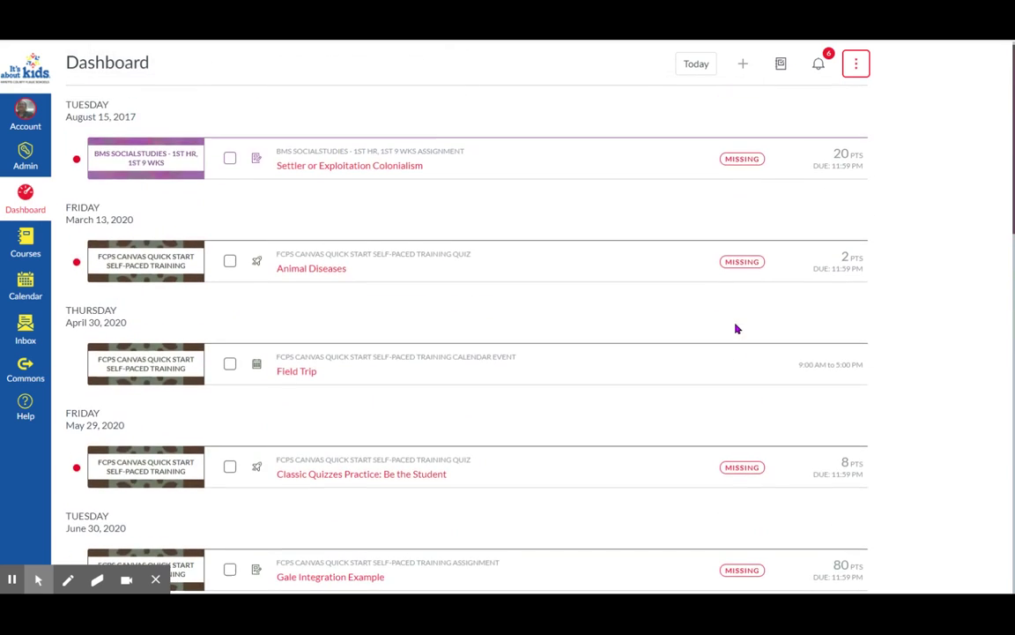
scroll(736, 329, "up", 2)
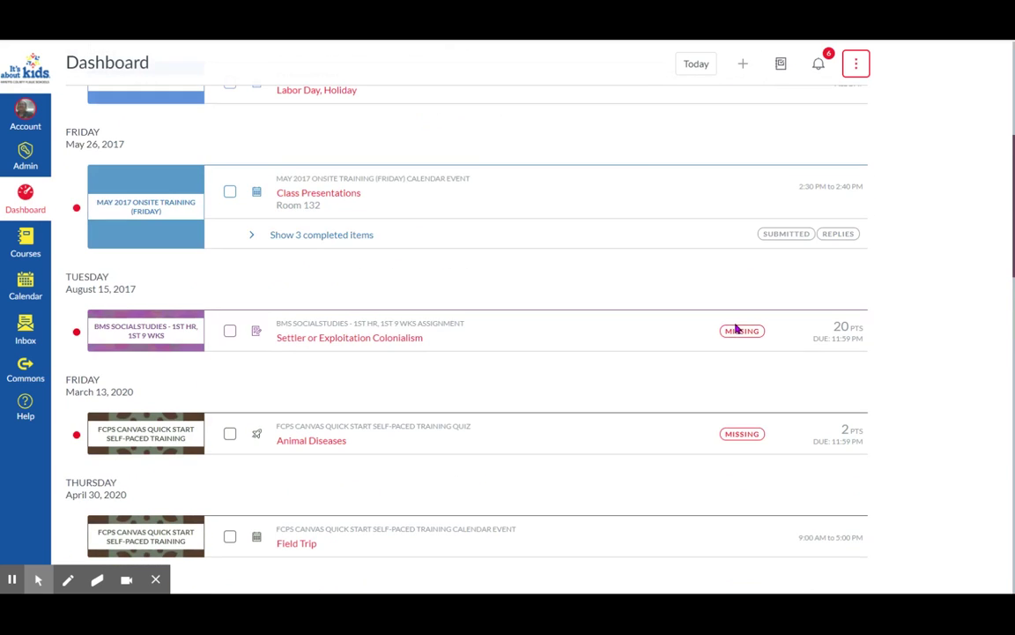
scroll(738, 329, "up", 5)
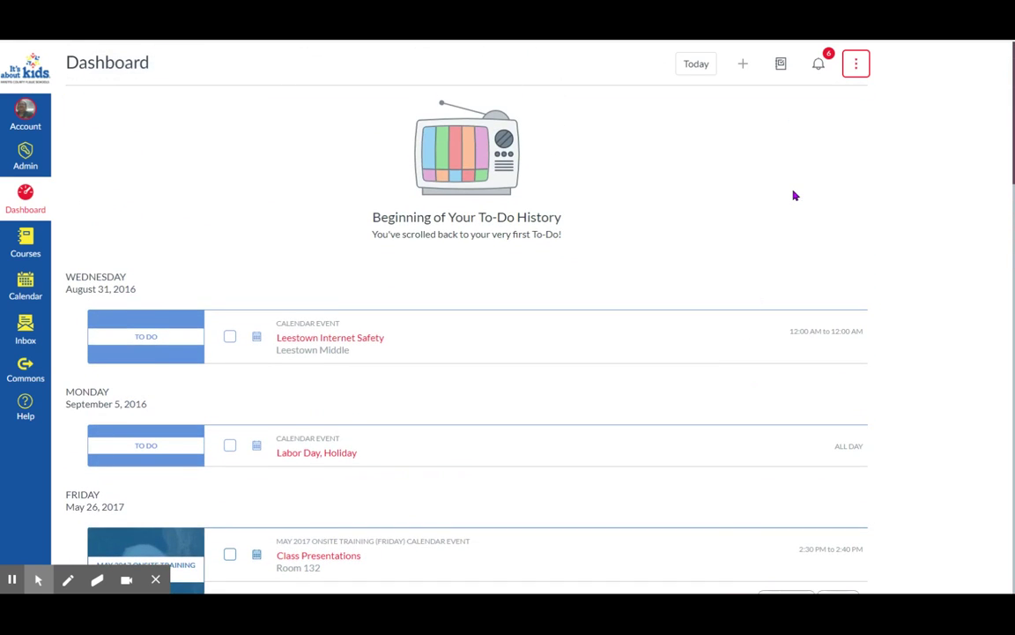
scroll(743, 124, "down", 5)
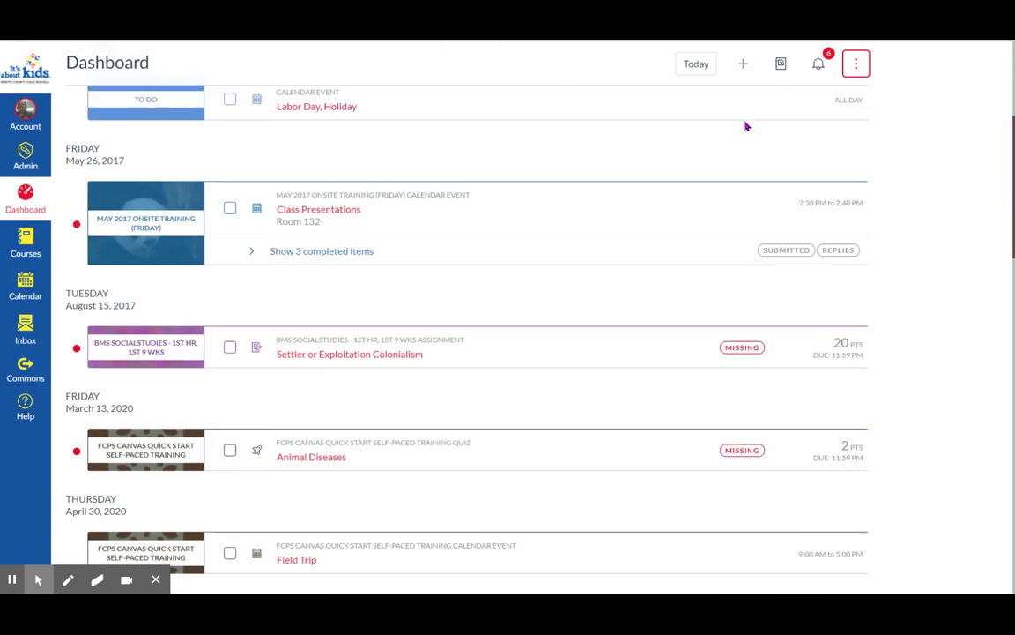
left_click(856, 67)
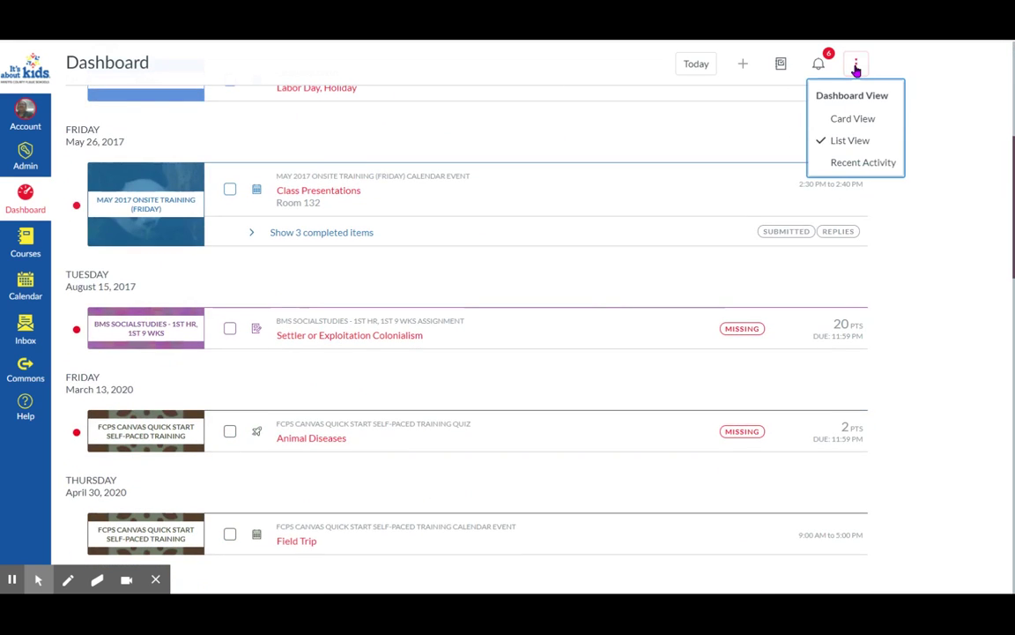
Return the dashboard to Card View and scroll up to the eight course cards
left_click(862, 126)
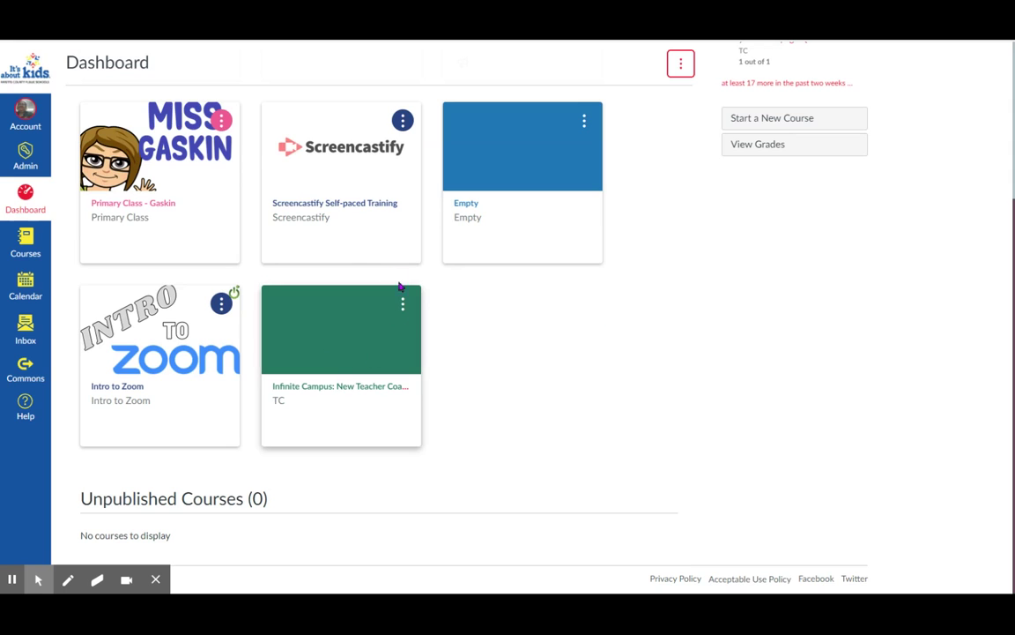
scroll(479, 366, "up", 3)
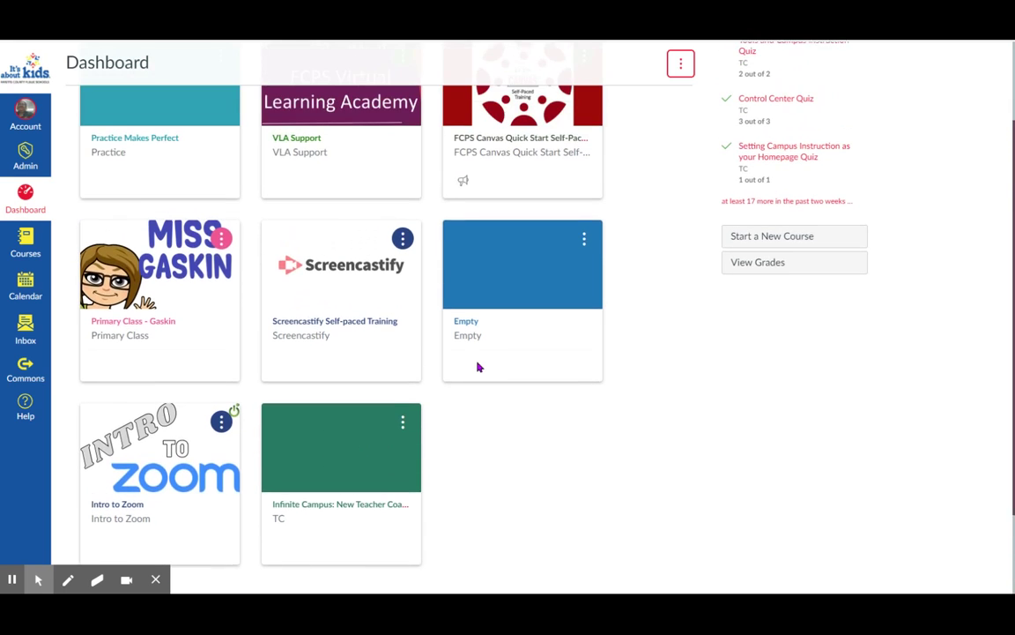
scroll(479, 364, "up", 2)
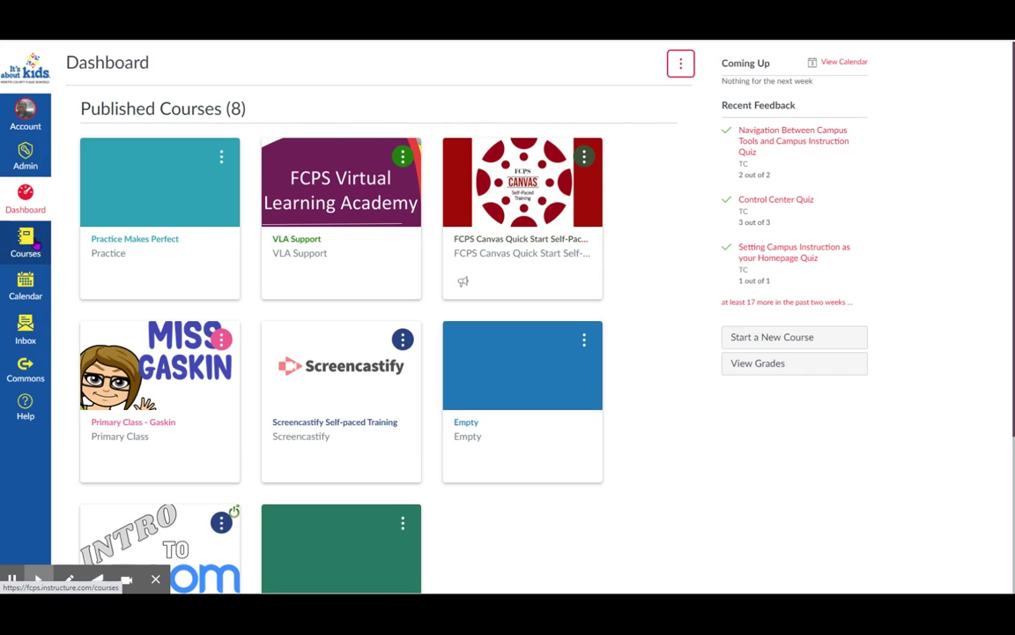
Go to the All Courses page through the Courses navigation tray
left_click(27, 241)
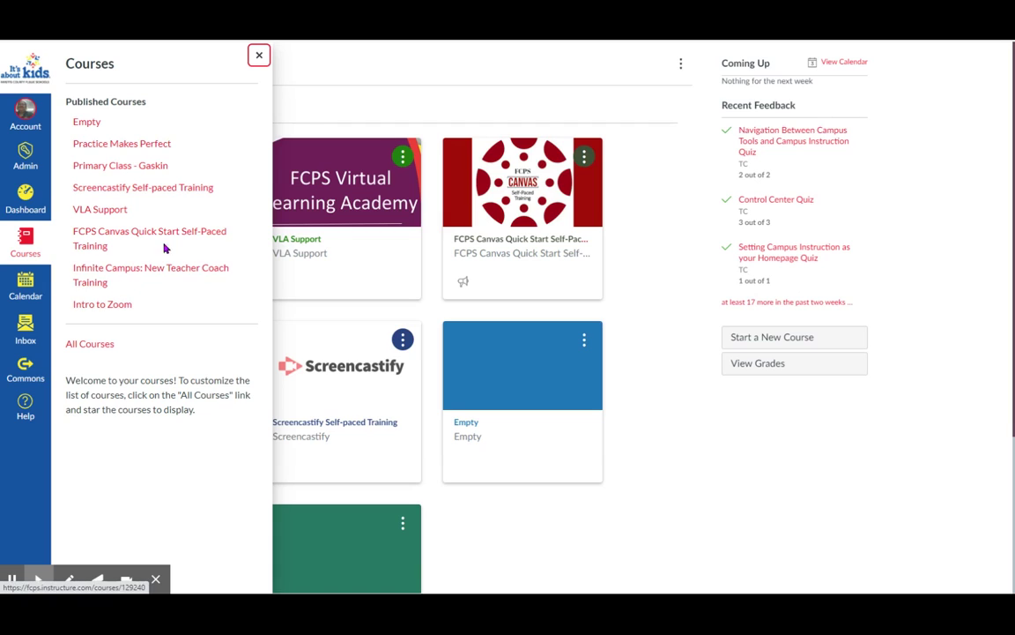
left_click(91, 347)
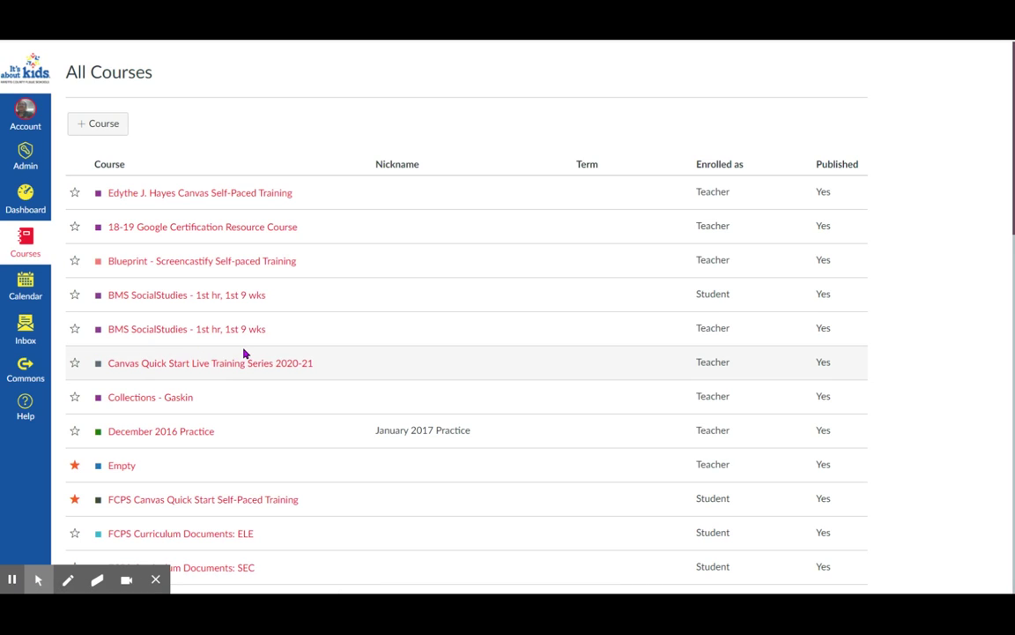
Unfavorite the Empty, Intro to Zoom and Infinite Campus courses
scroll(244, 353, "down", 2)
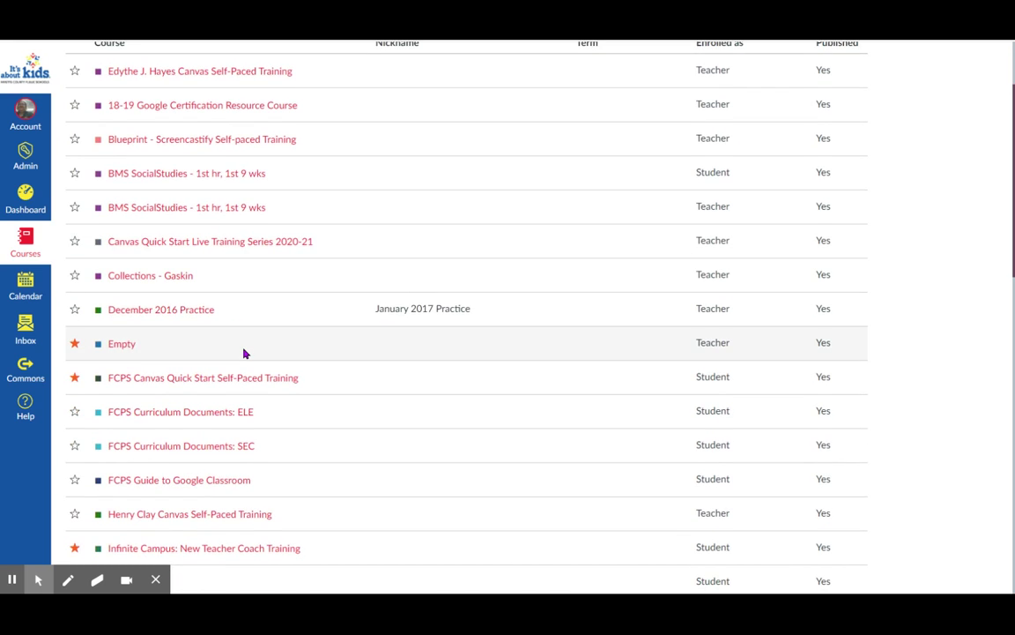
scroll(244, 353, "up", 1)
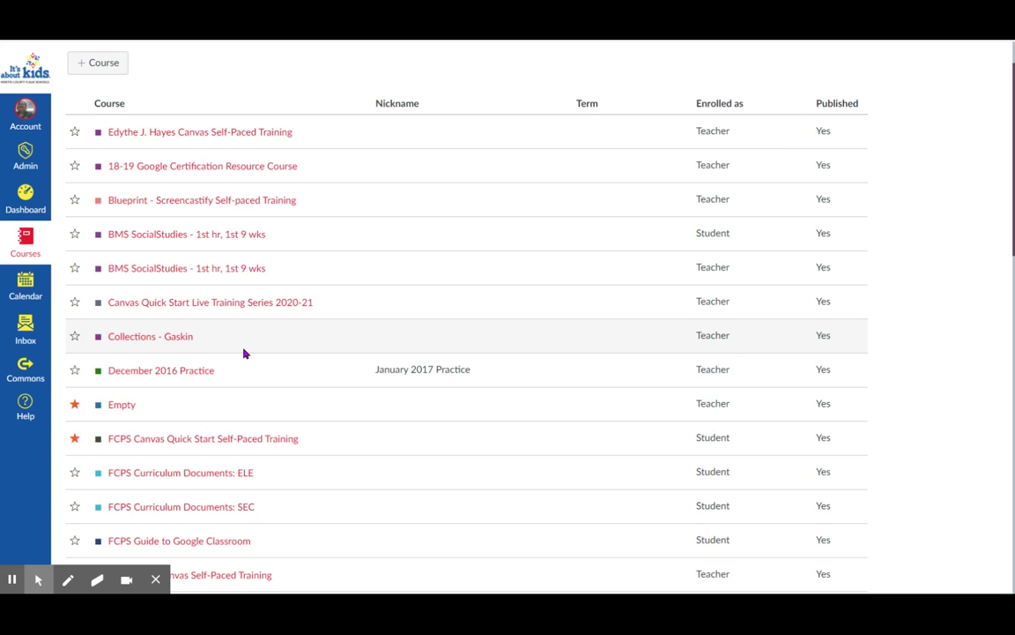
scroll(244, 353, "down", 2)
scroll(244, 353, "up", 2)
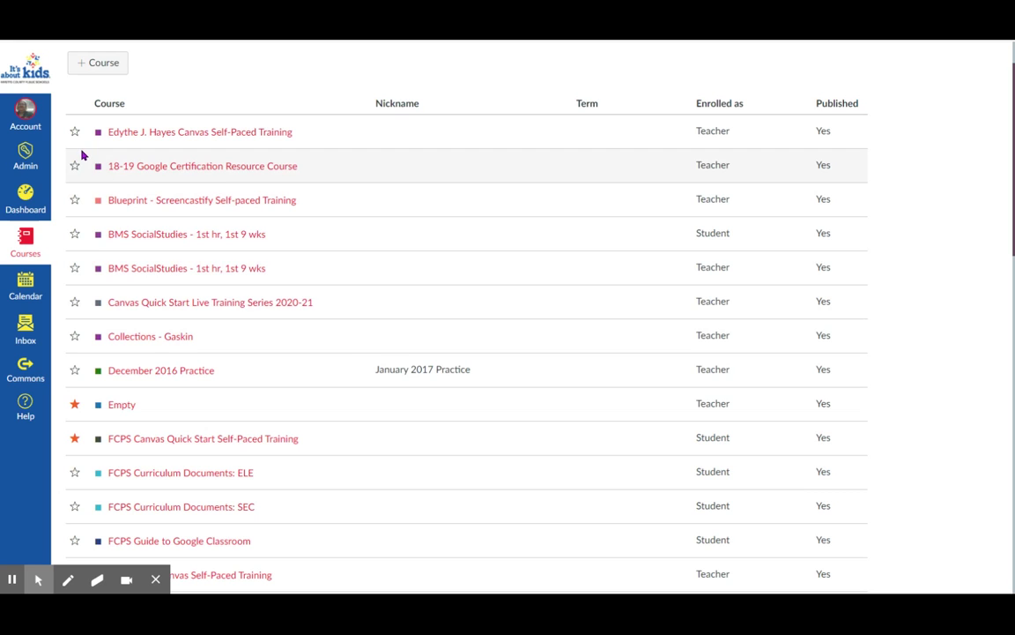
scroll(124, 362, "down", 3)
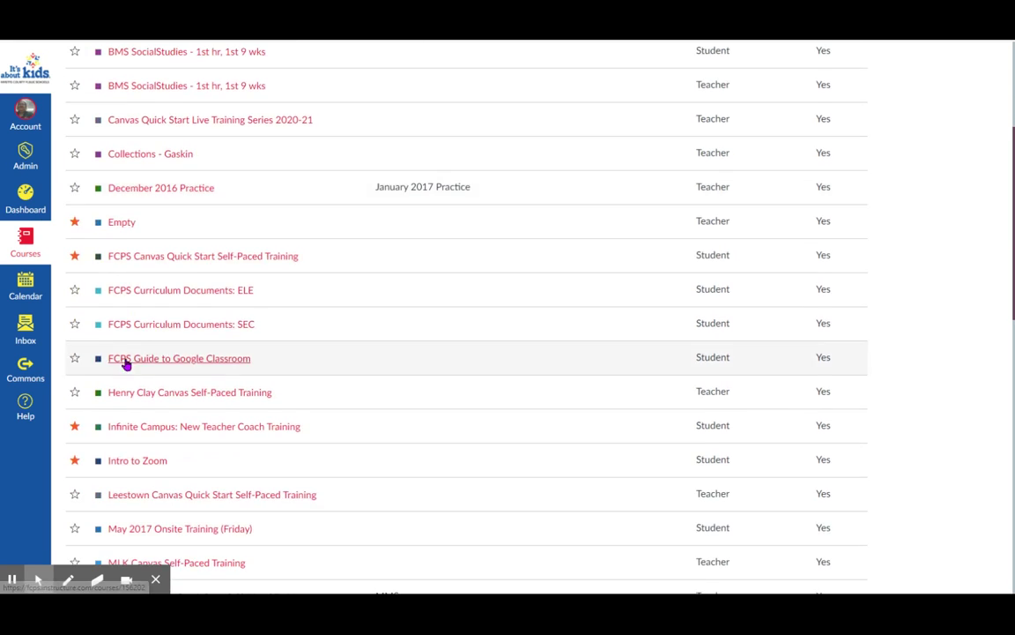
scroll(124, 363, "down", 1)
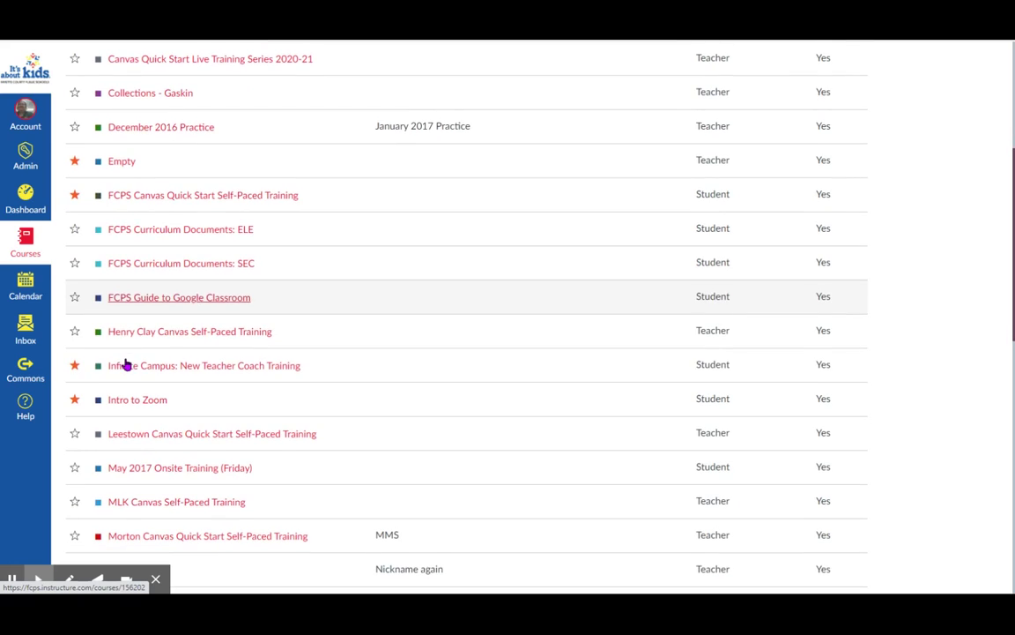
left_click(74, 163)
left_click(74, 161)
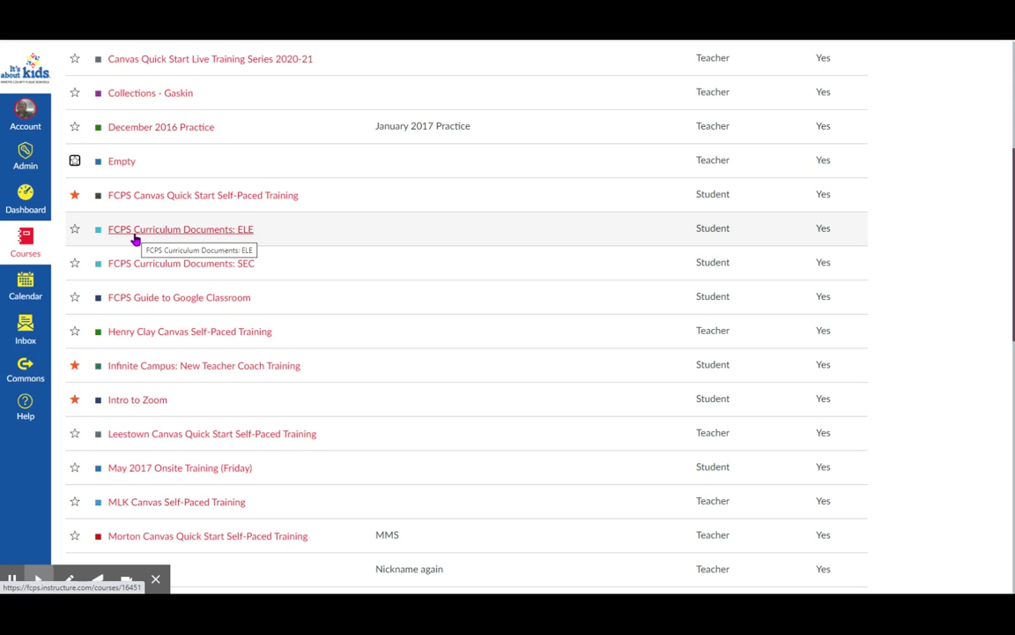
left_click(74, 401)
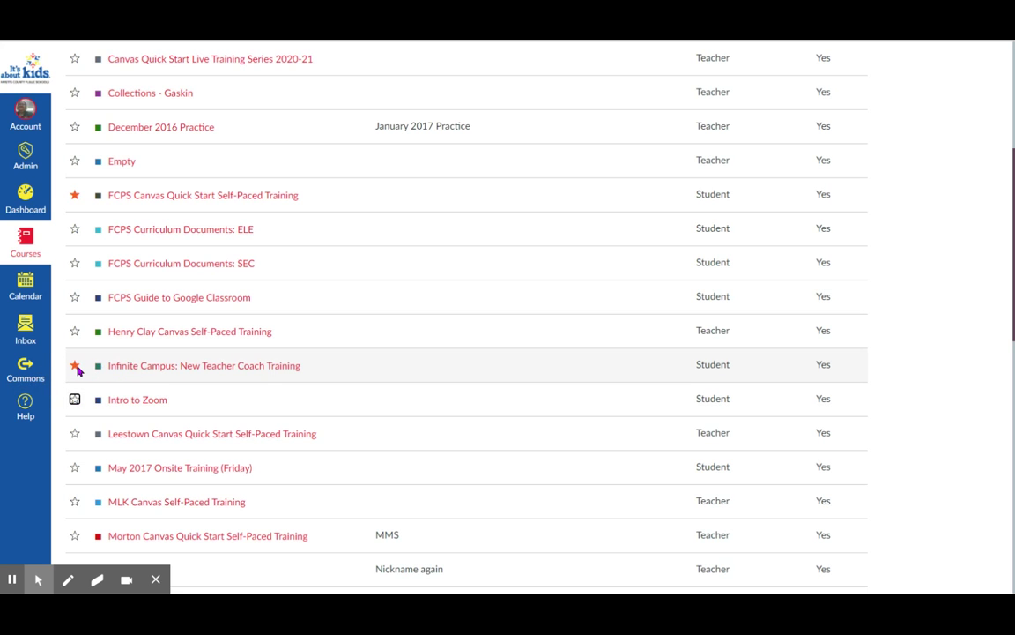
left_click(75, 365)
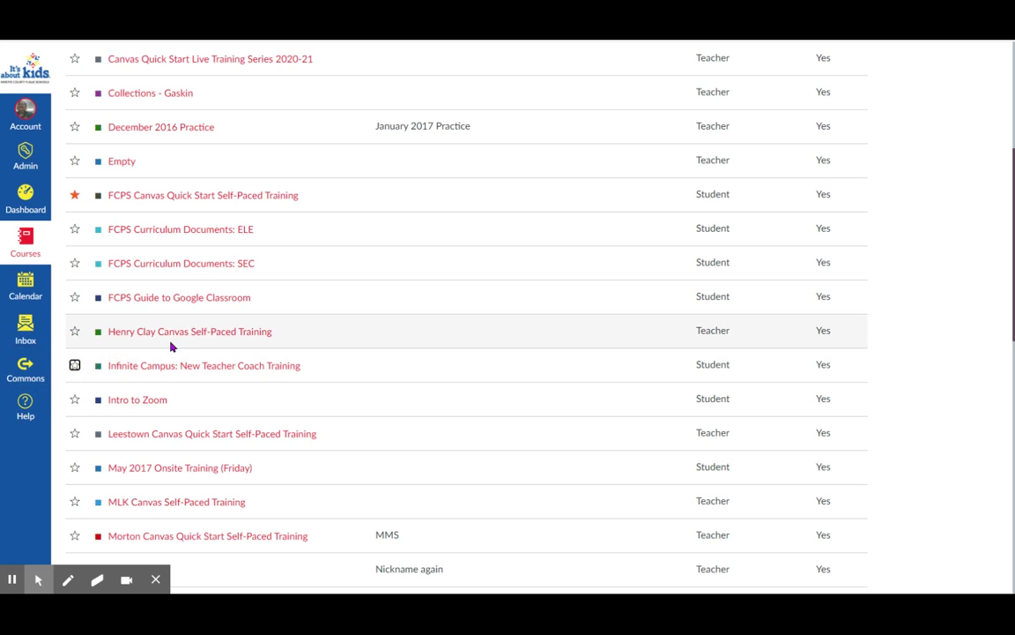
Unfavorite Primary Class - Gaskin and Screencastify Self-paced Training
scroll(194, 329, "up", 1)
scroll(194, 330, "up", 3)
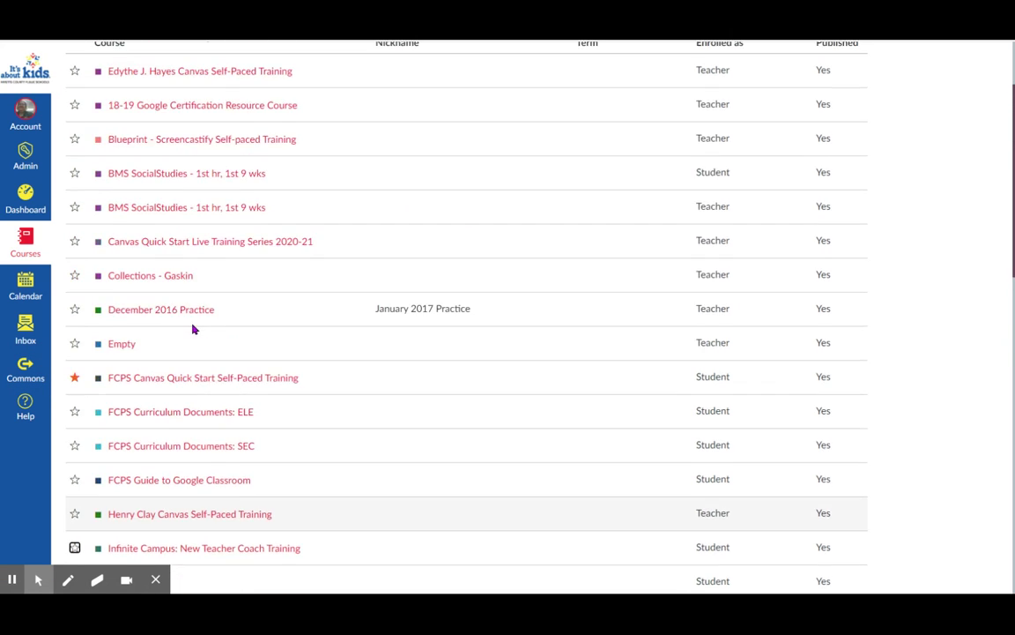
scroll(194, 329, "down", 3)
scroll(192, 328, "down", 5)
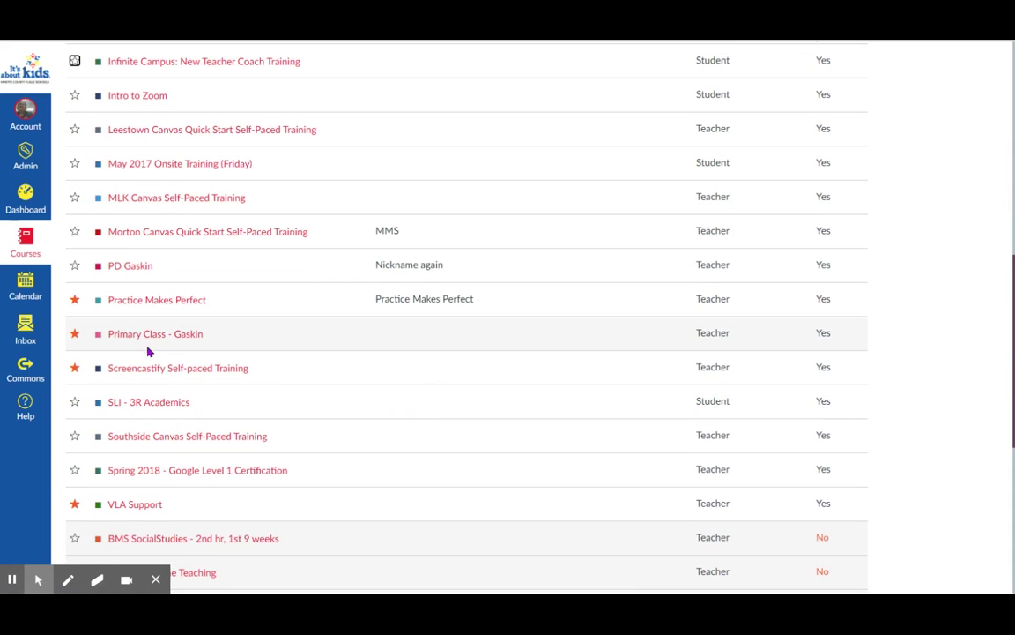
left_click(74, 334)
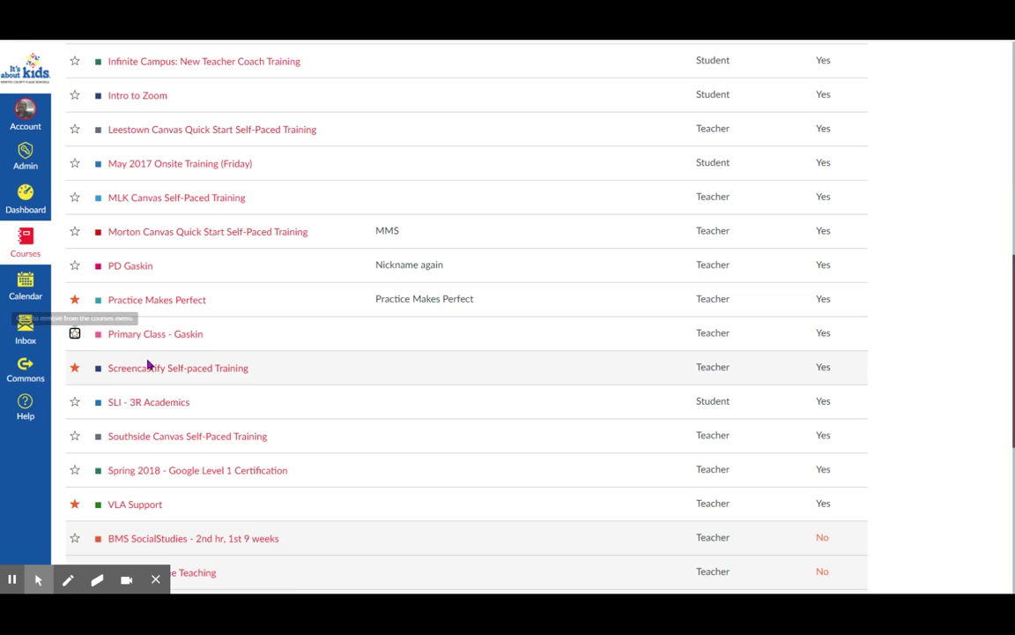
left_click(75, 371)
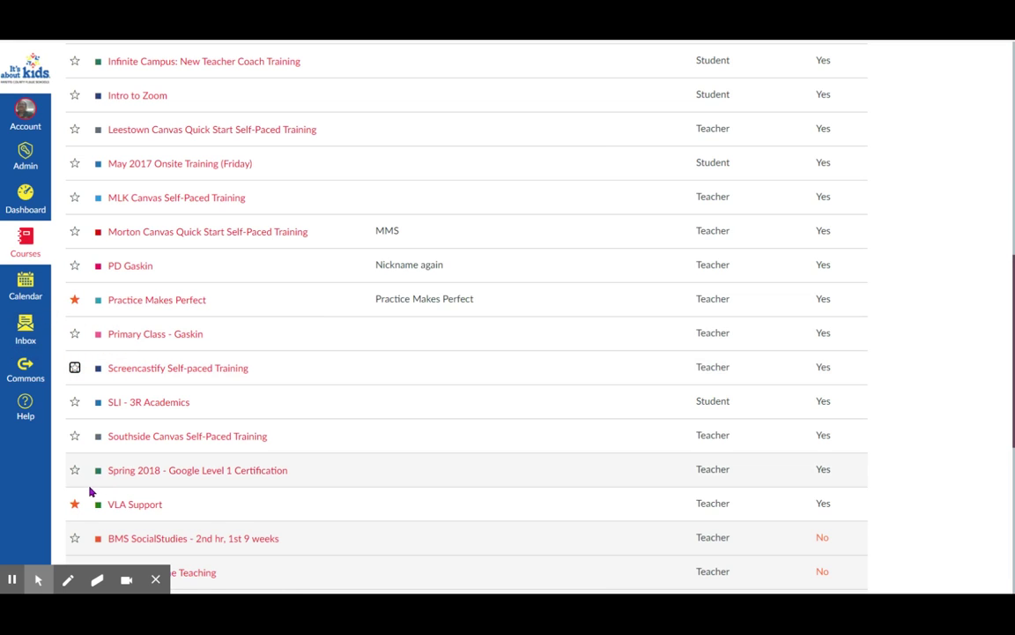
scroll(120, 454, "down", 2)
scroll(120, 453, "down", 2)
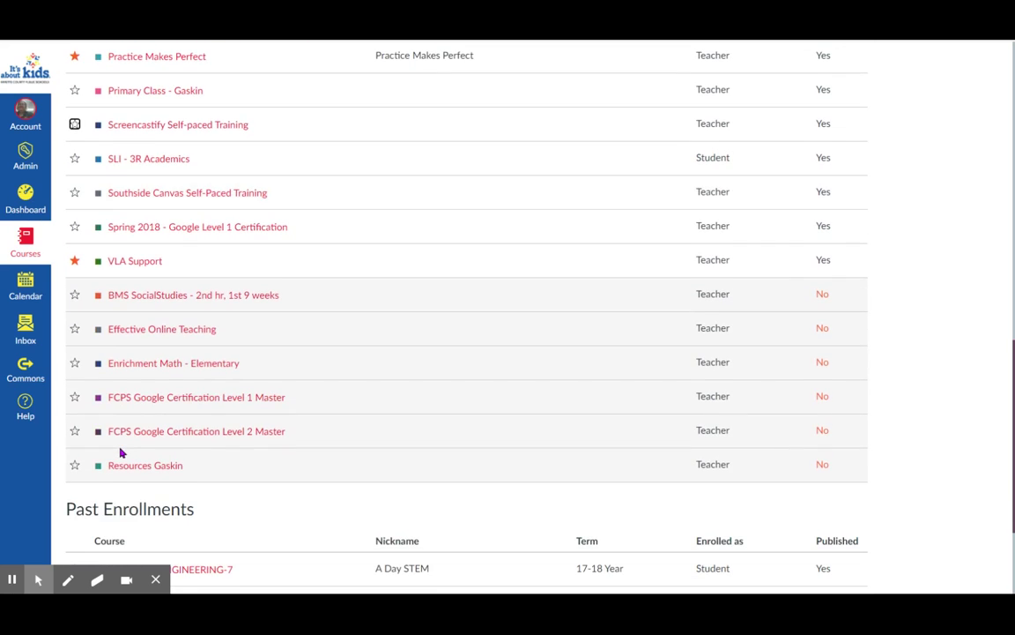
scroll(119, 453, "up", 8)
scroll(120, 453, "up", 6)
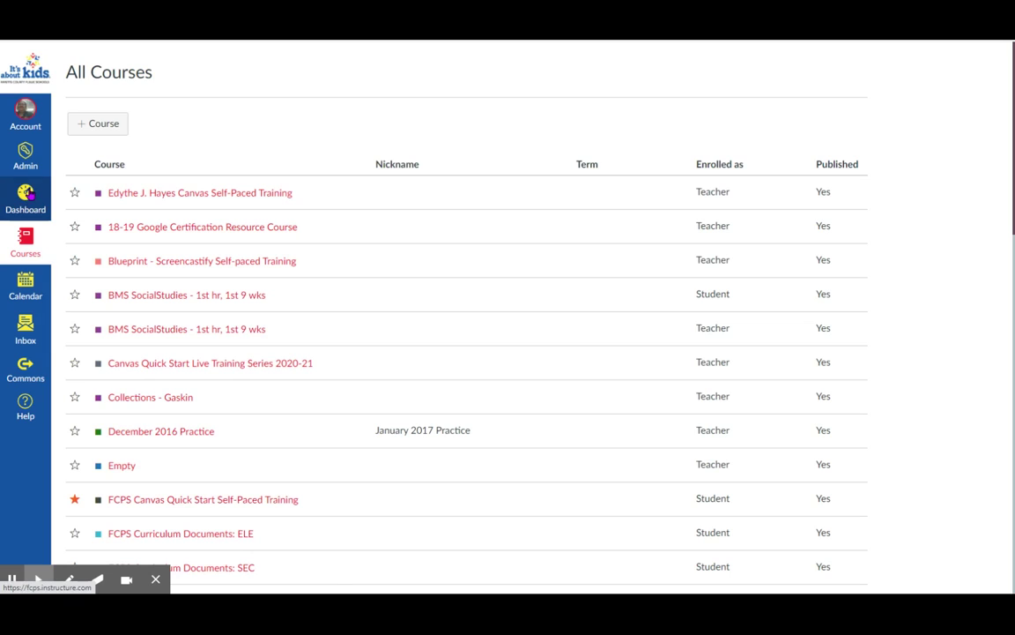
On the Dashboard, move Practice Makes Perfect behind VLA Support into second place
left_click(29, 194)
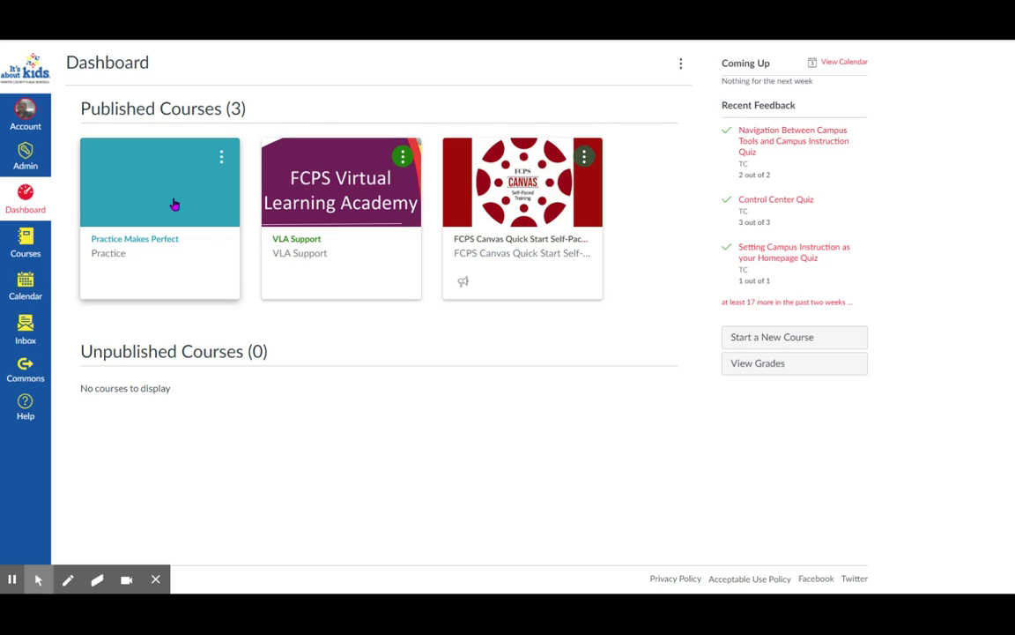
left_click_drag(182, 204, 343, 217)
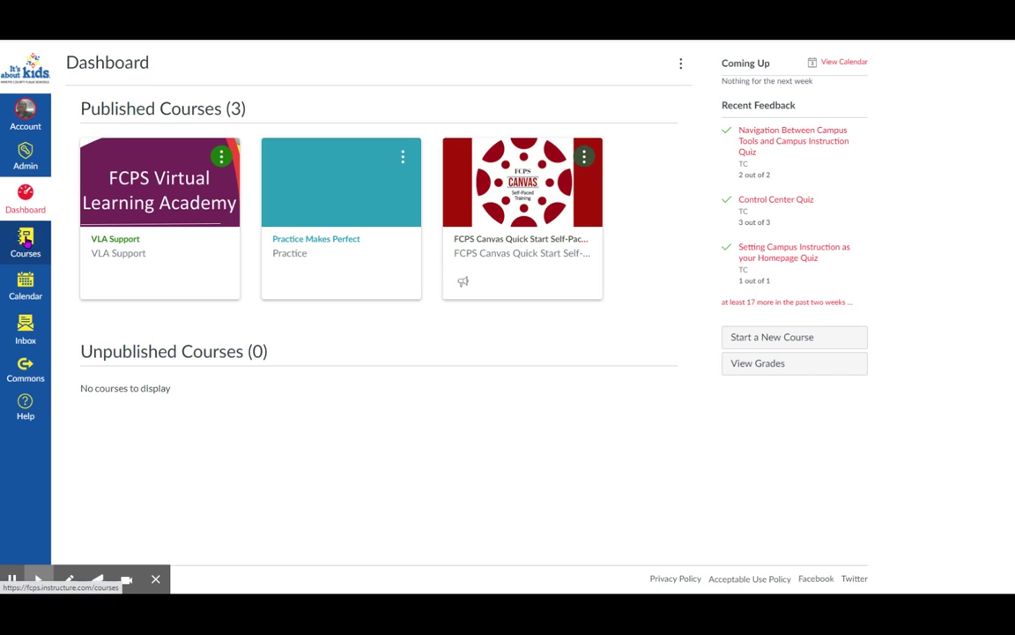
Open the All Courses page from the Courses tray
left_click(27, 242)
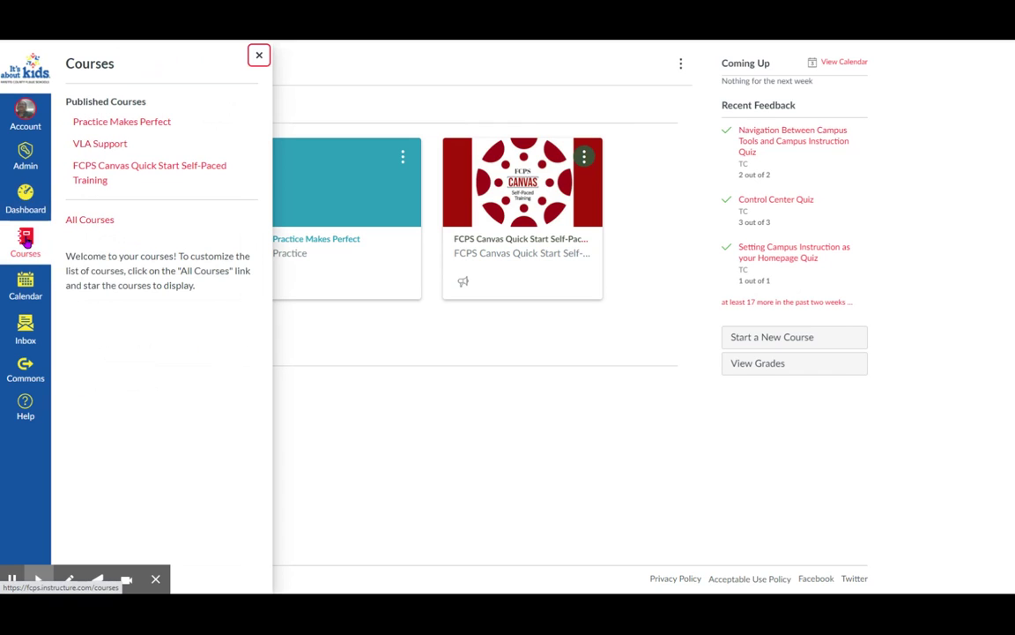
left_click(93, 221)
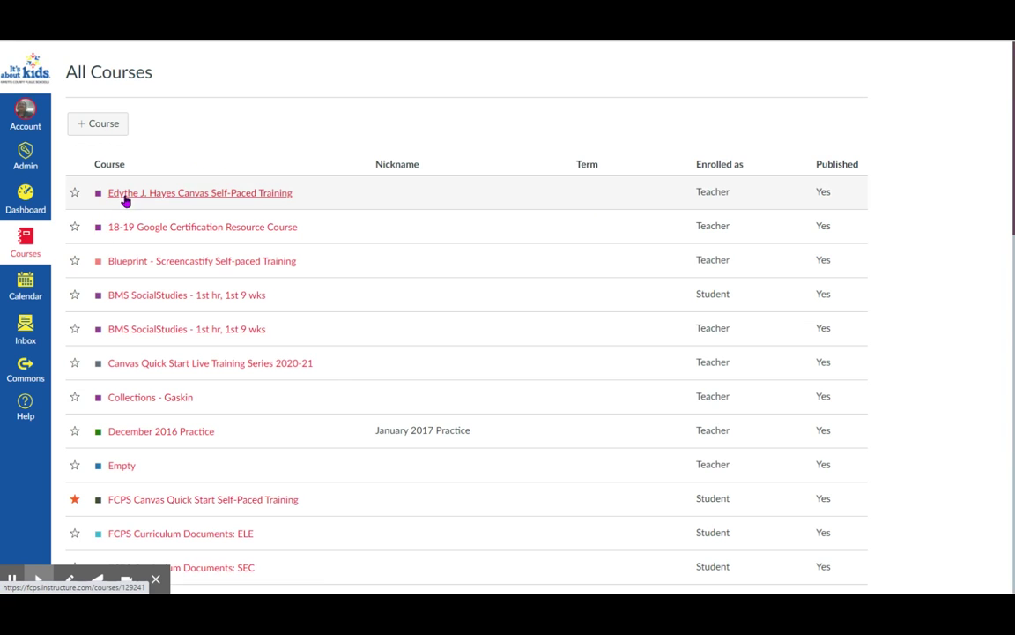
scroll(154, 307, "down", 3)
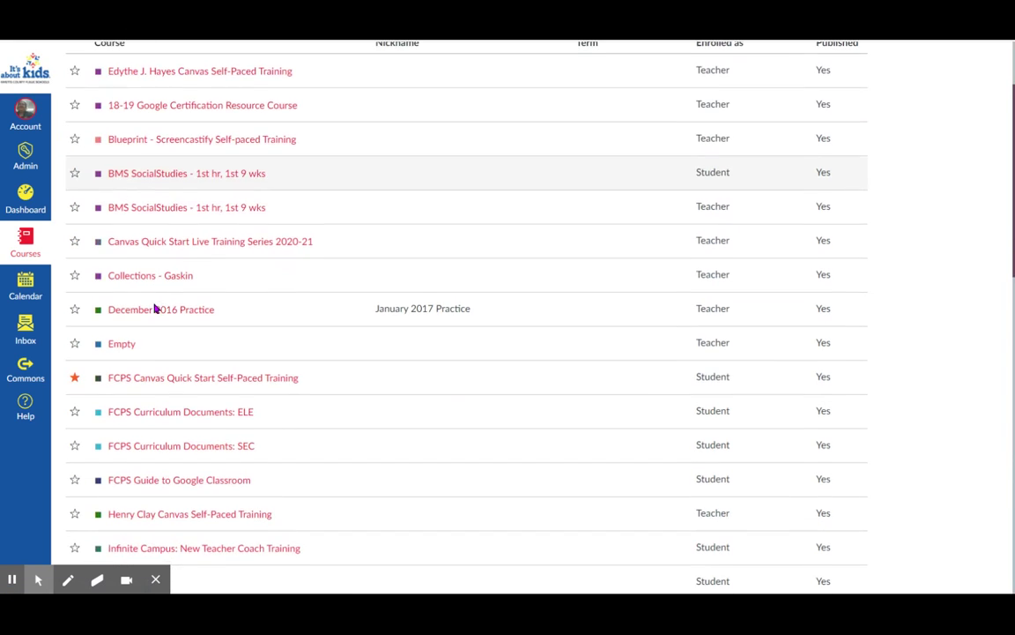
scroll(154, 308, "down", 1)
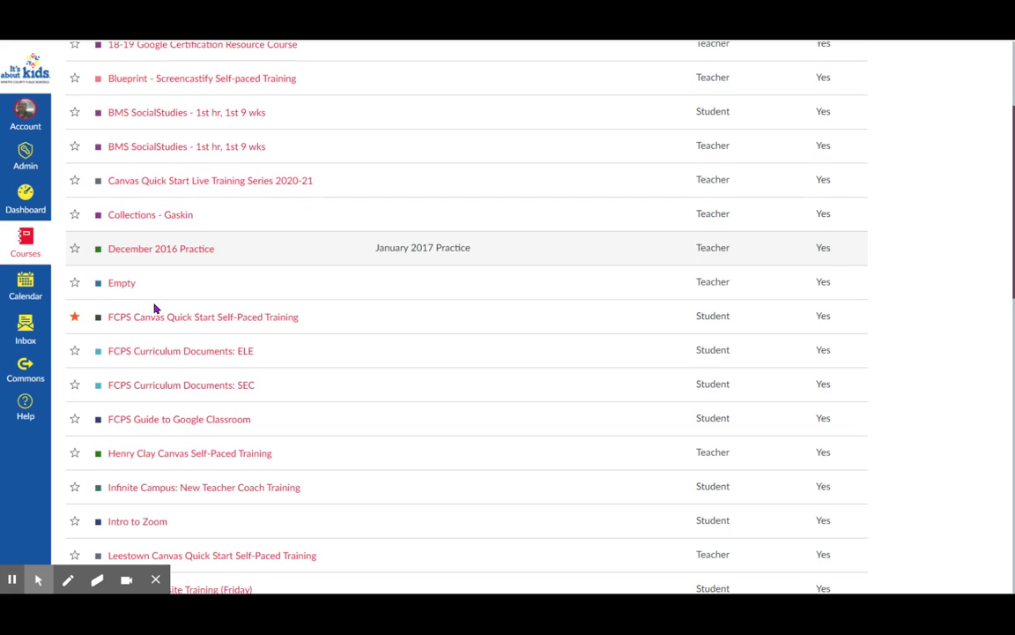
Star Empty, unstar FCPS Canvas Quick Start Self-Paced Training, and return to the Dashboard
left_click(75, 283)
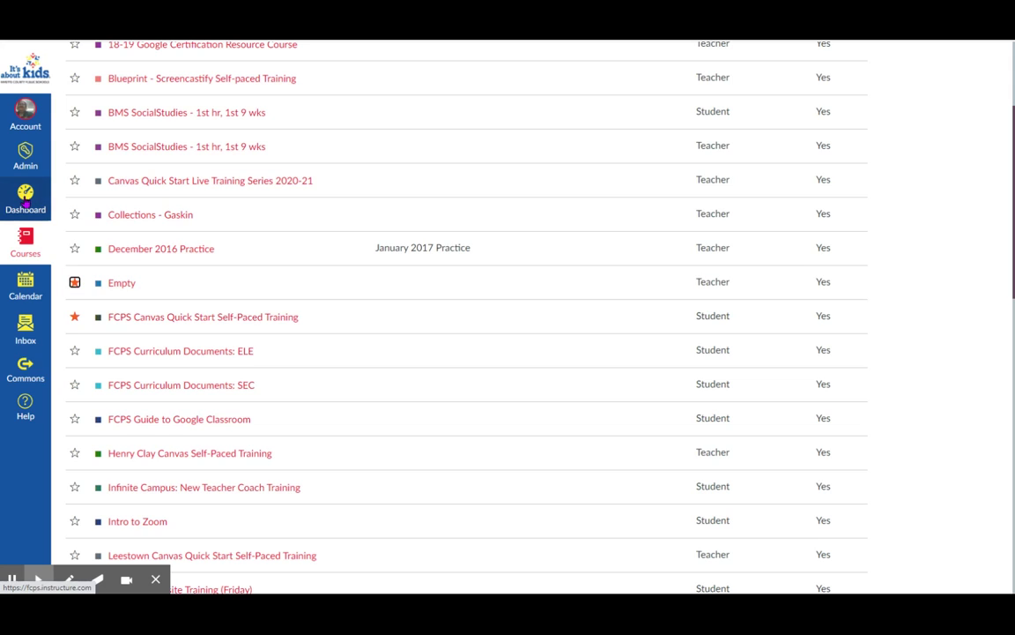
left_click(75, 319)
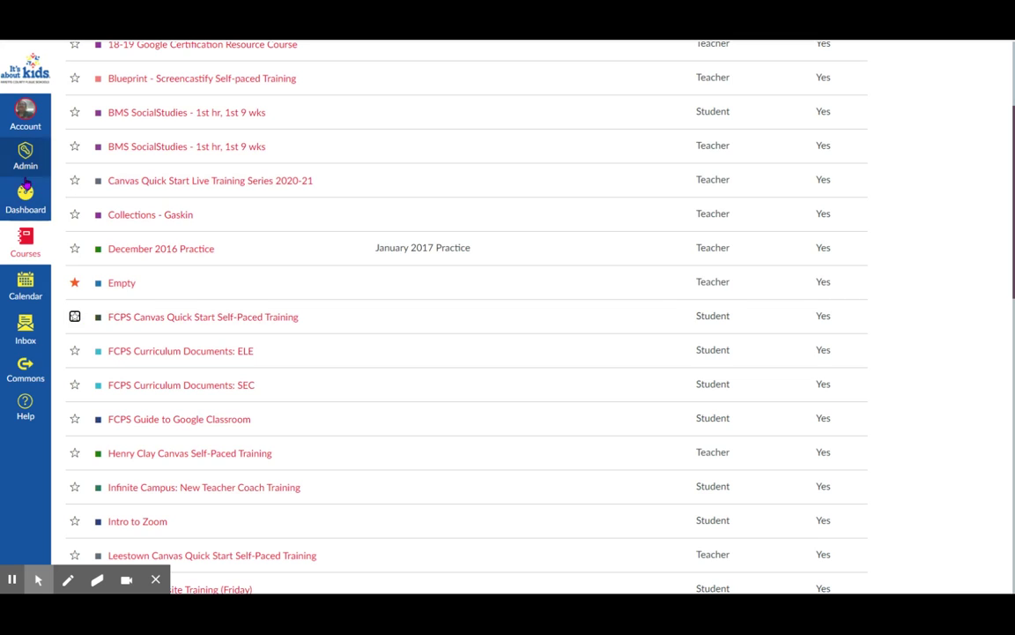
left_click(28, 205)
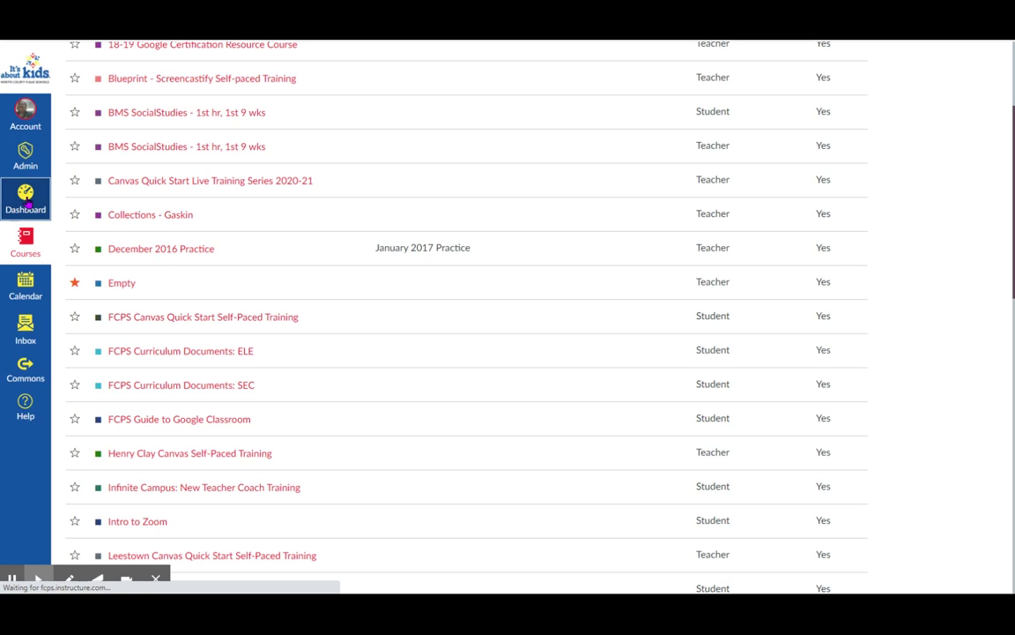